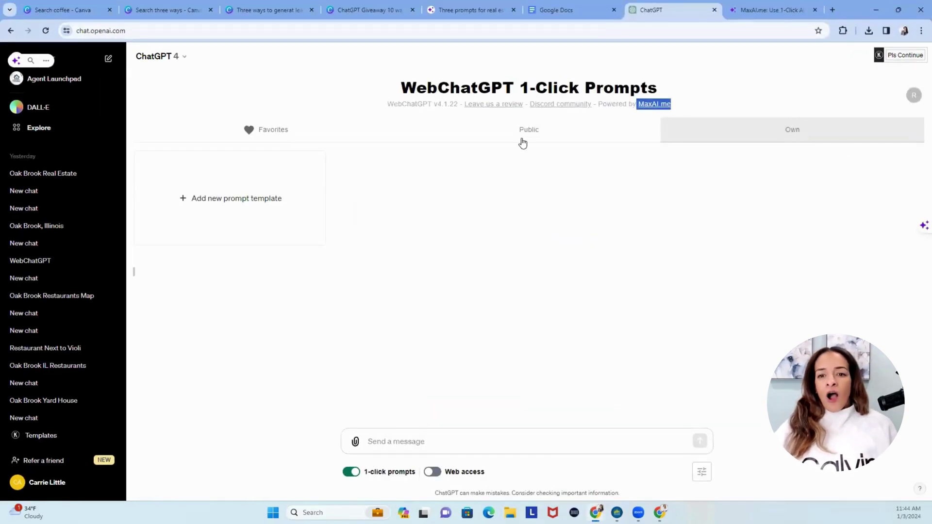
Show the Public library of 217 shared prompt cards in the 1-Click Prompts panel
left_click(523, 134)
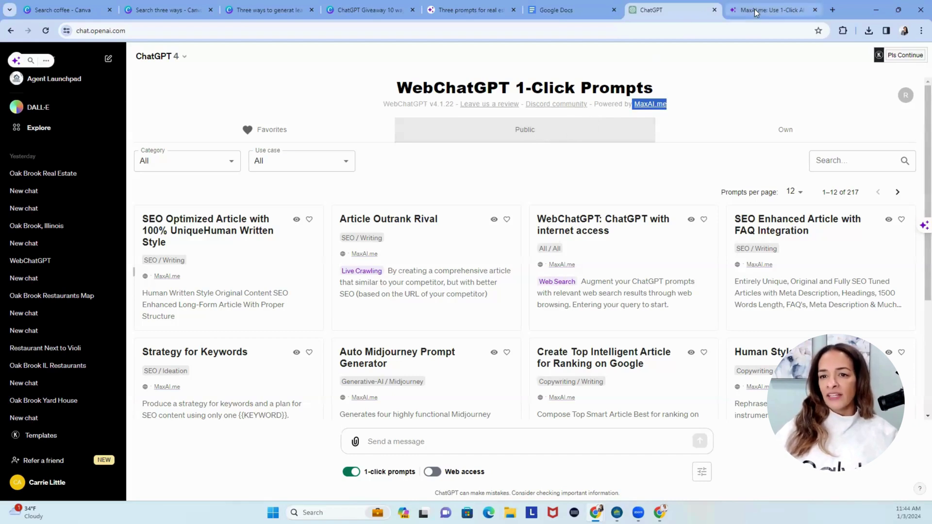
left_click(684, 111)
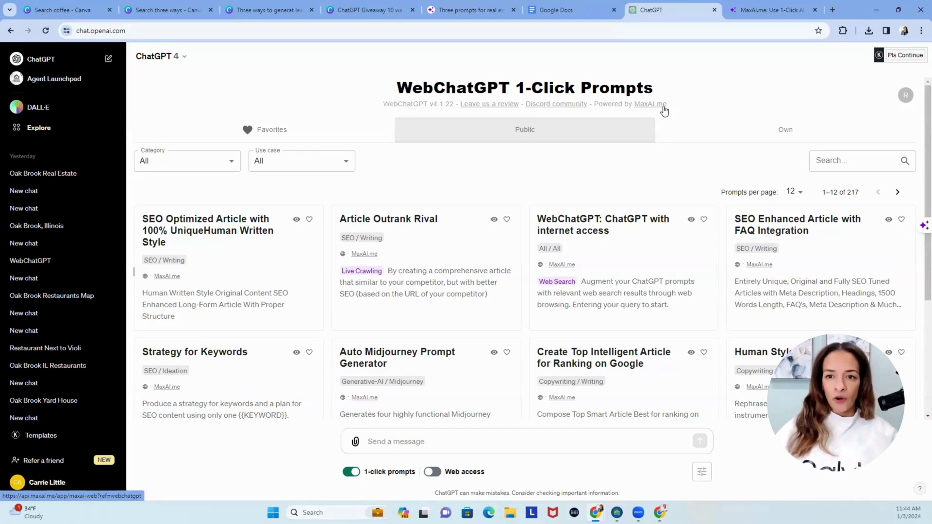
left_click(757, 14)
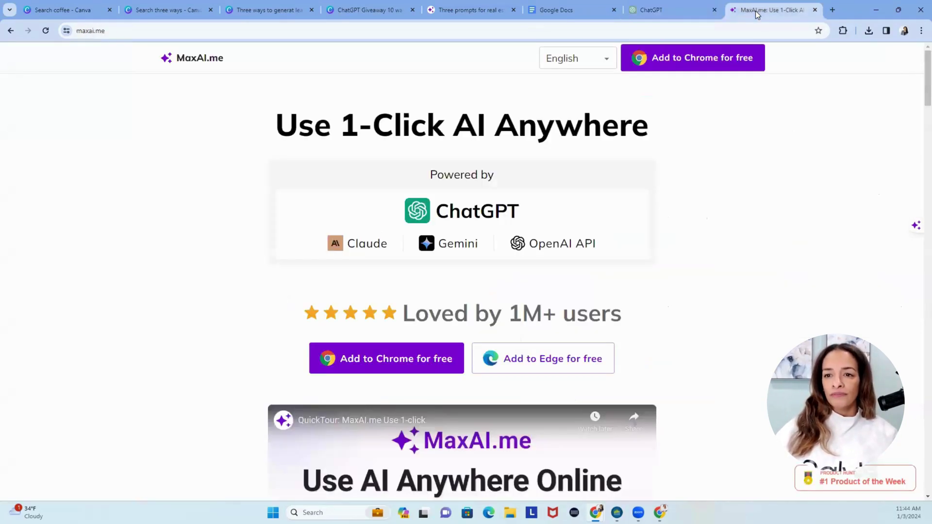
left_click(122, 30)
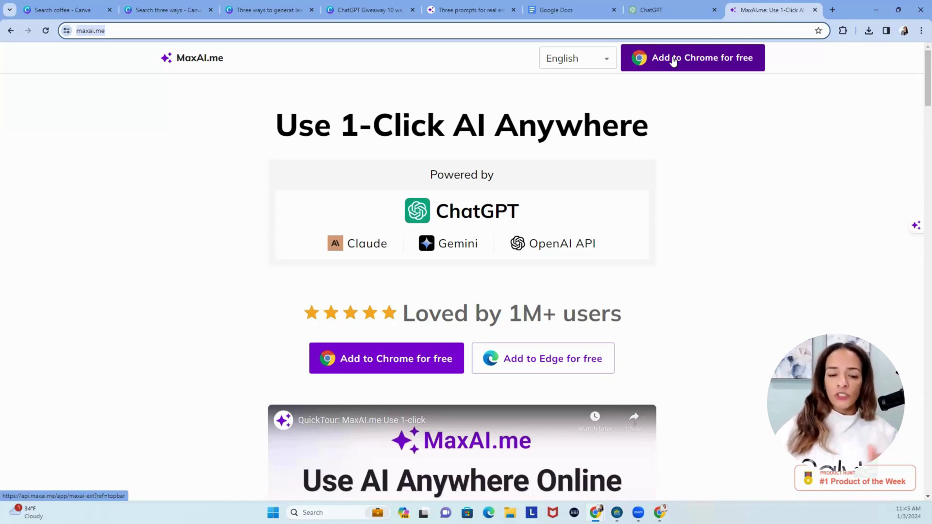
left_click(672, 10)
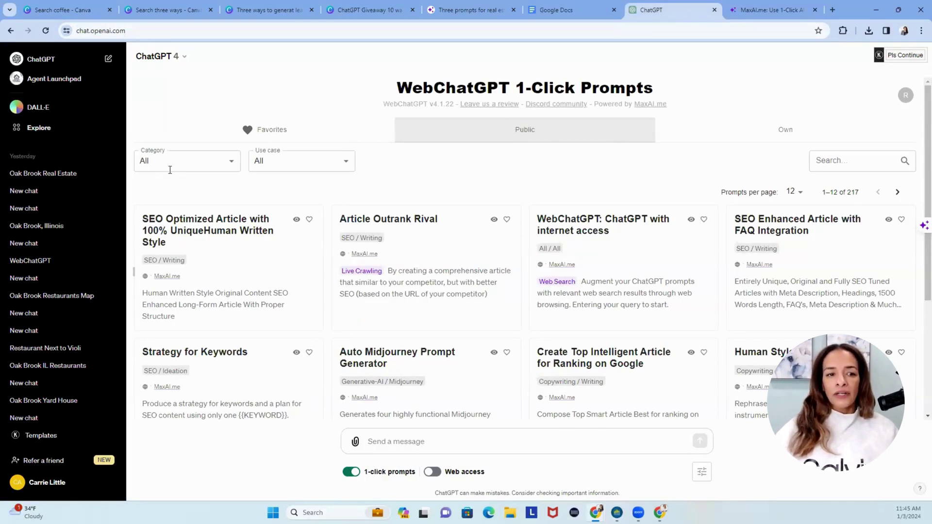
left_click(230, 162)
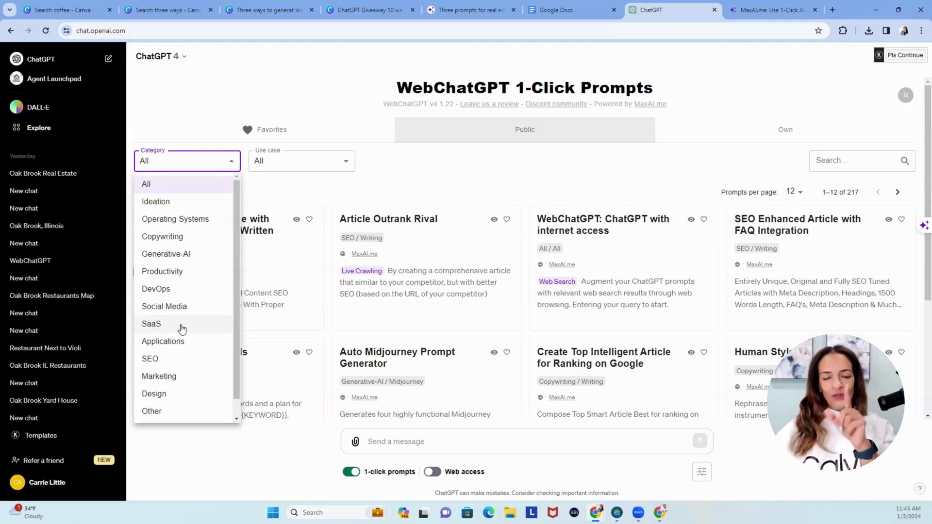
left_click(438, 171)
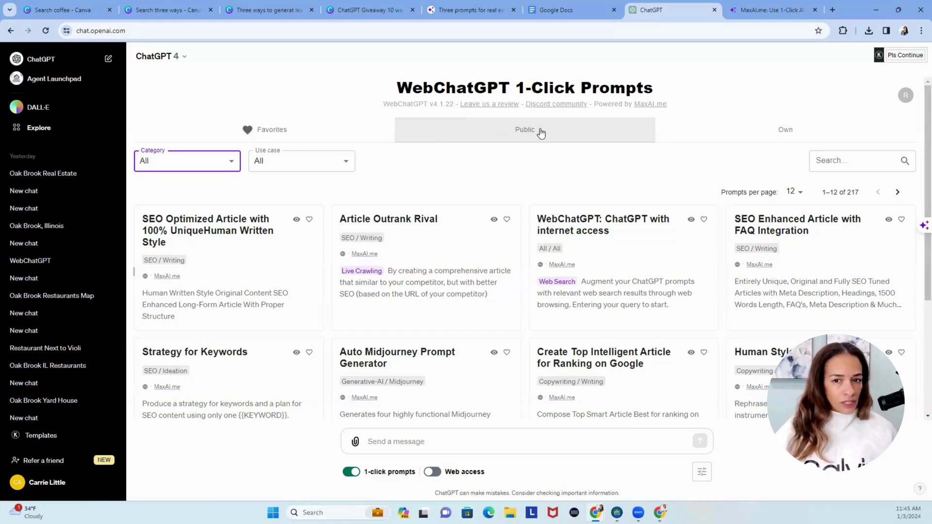
Switch the prompts panel to the Own tab and bring up the 'Three prompts for real estate' PDF
left_click(787, 131)
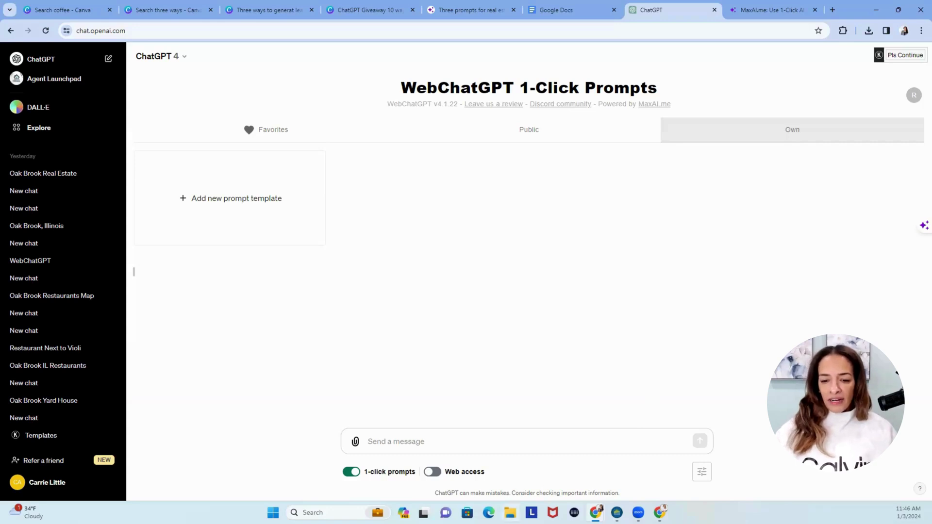
left_click(509, 513)
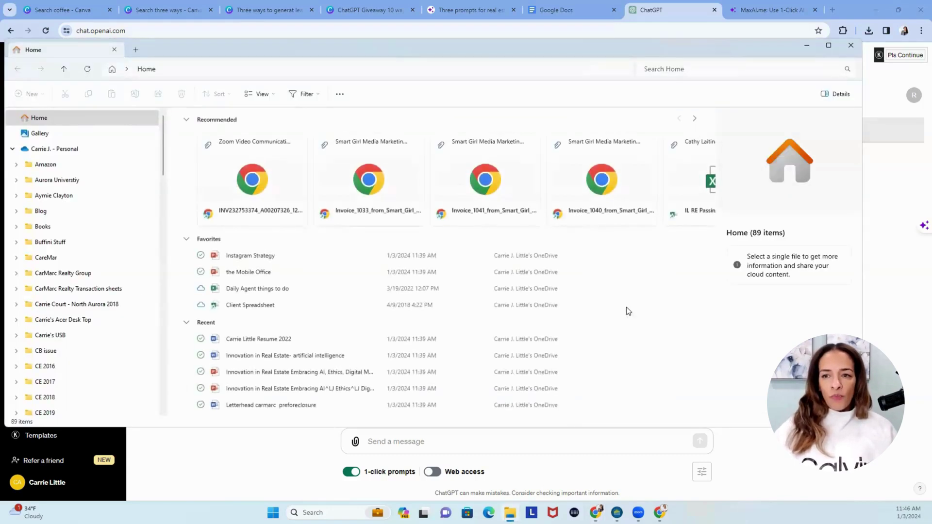
left_click(849, 46)
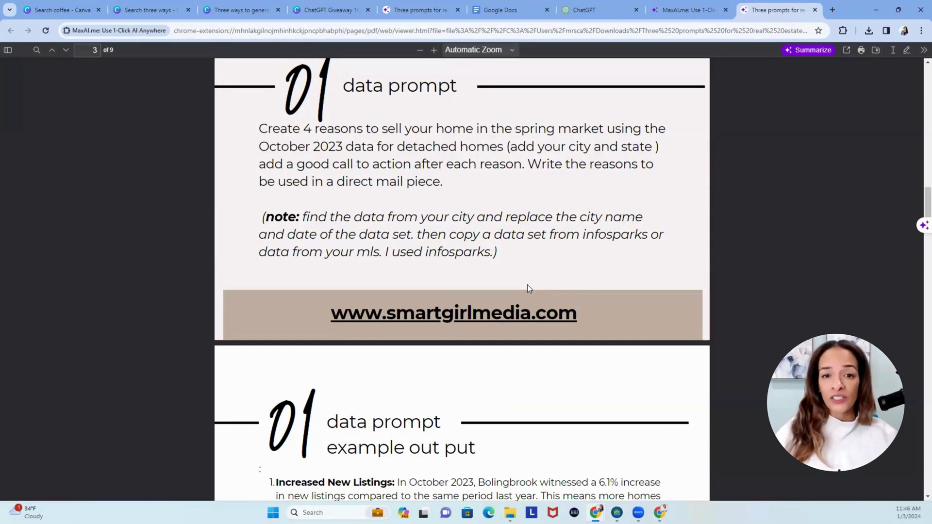
Scroll the PDF to the 01 data prompt, then go to the Google Docs home page
scroll(580, 312, "up", 3)
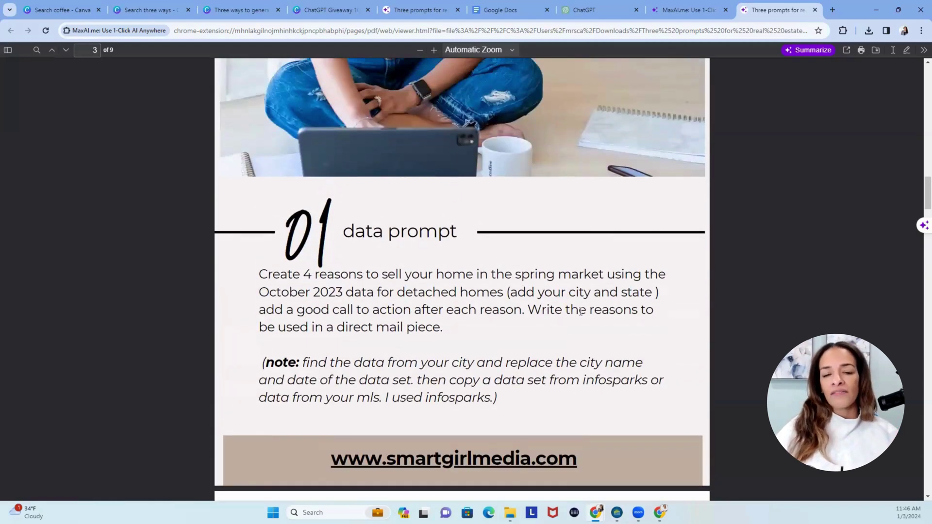
scroll(580, 312, "up", 15)
scroll(587, 297, "up", 5)
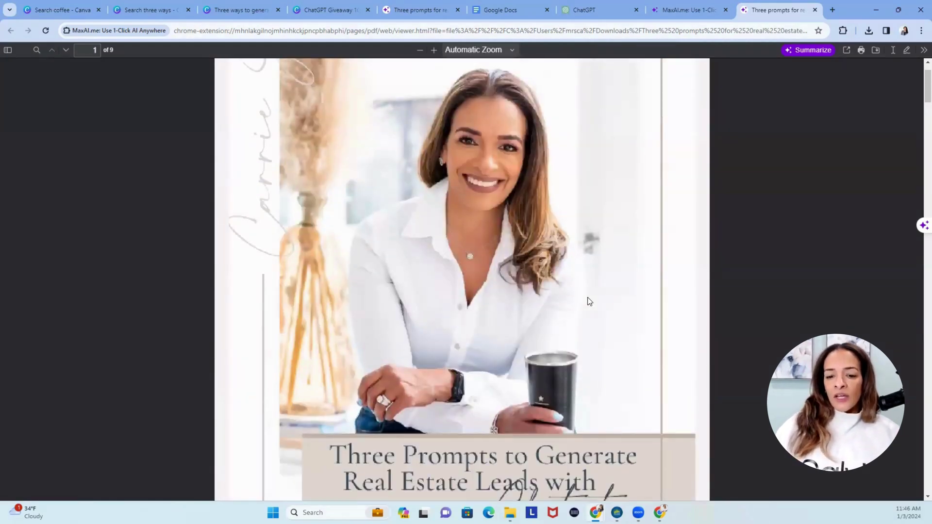
scroll(588, 297, "down", 3)
scroll(587, 298, "down", 15)
scroll(587, 299, "down", 10)
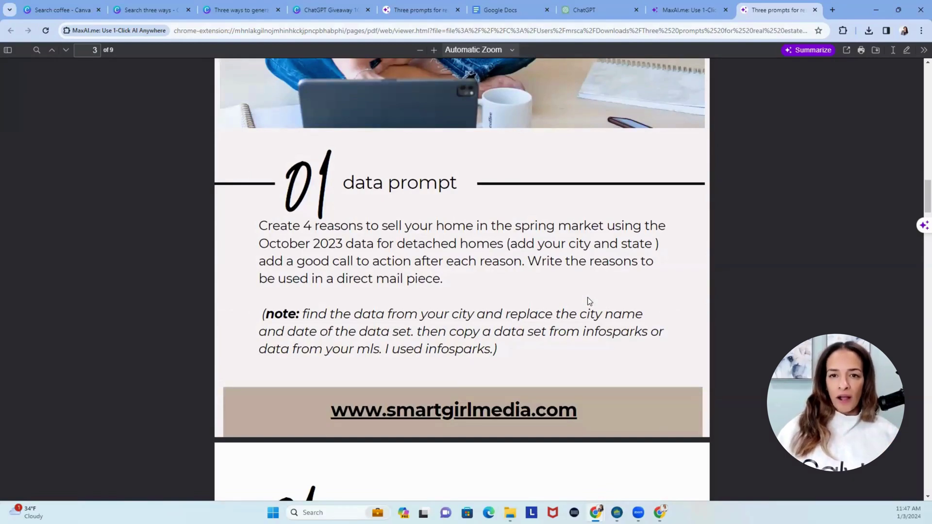
left_click(523, 10)
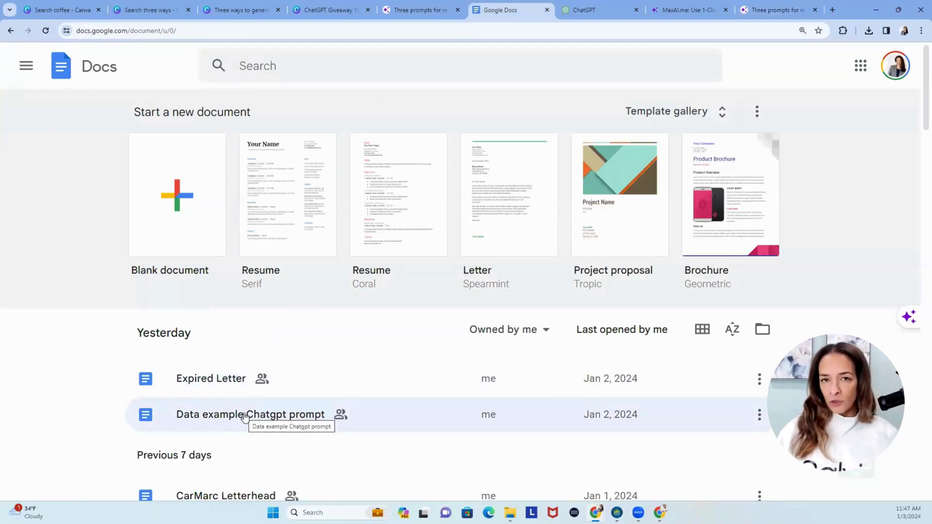
Scroll the Docs recent-files list, then return to ChatGPT's empty Own prompts section
scroll(244, 416, "down", 3)
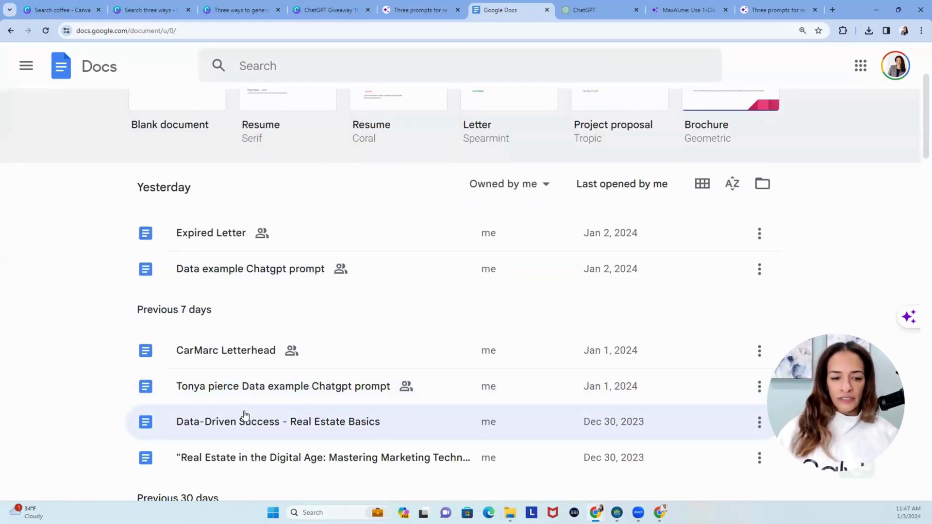
scroll(244, 416, "down", 4)
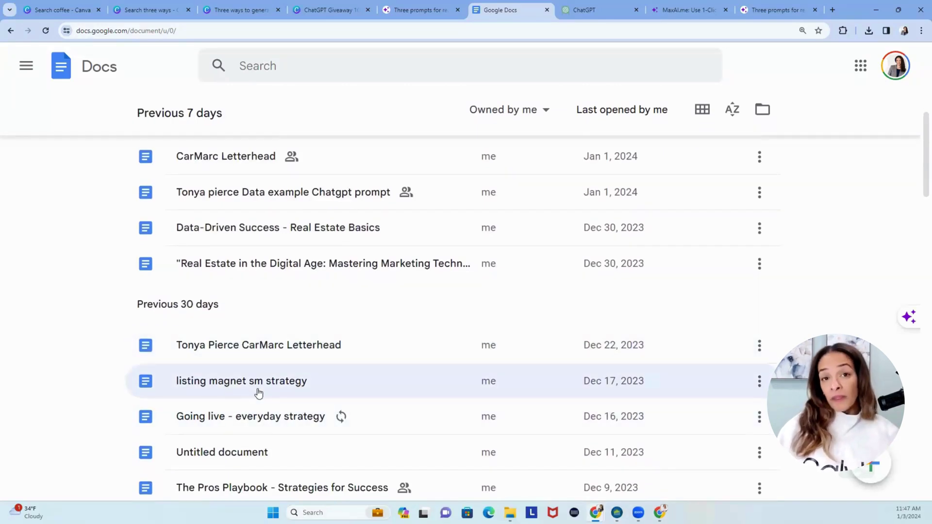
left_click(589, 13)
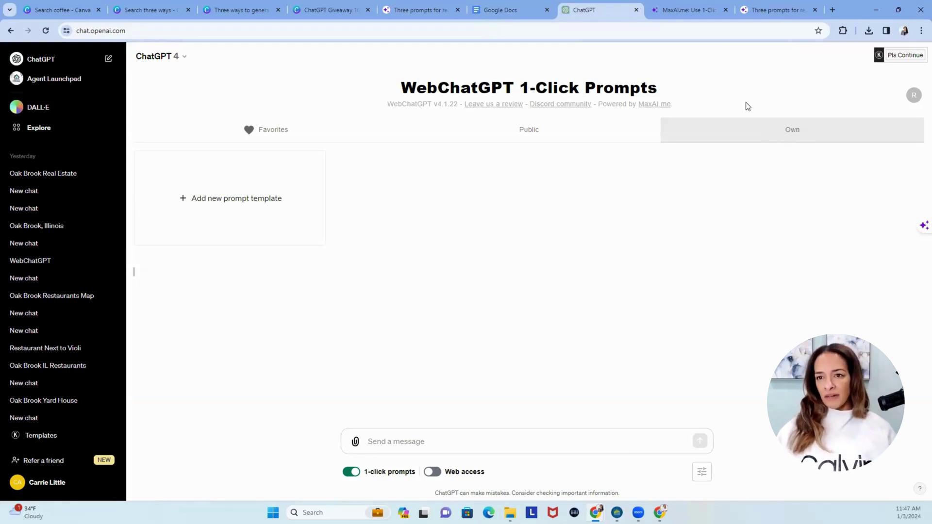
Select the data prompt paragraph in the PDF, from 'Create' to 'piece', and return to ChatGPT
left_click(760, 12)
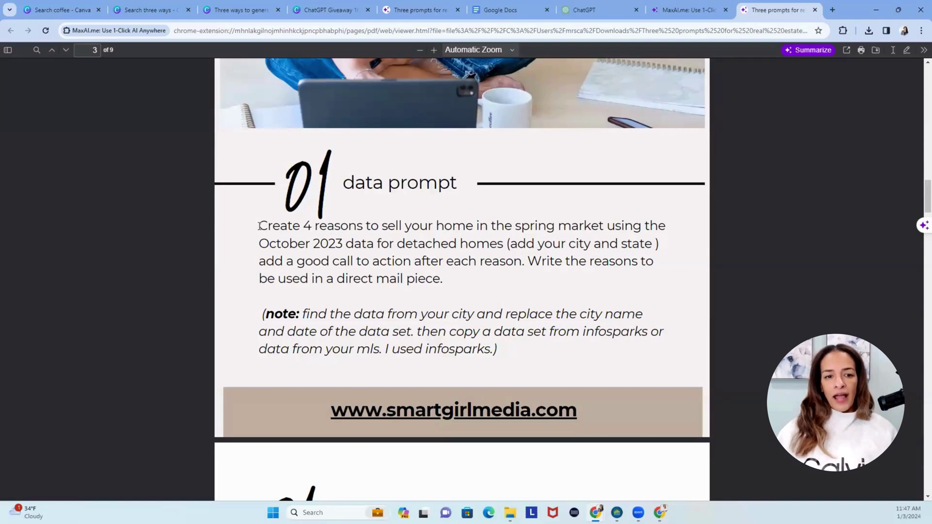
left_click_drag(260, 226, 439, 278)
key("ctrl+c")
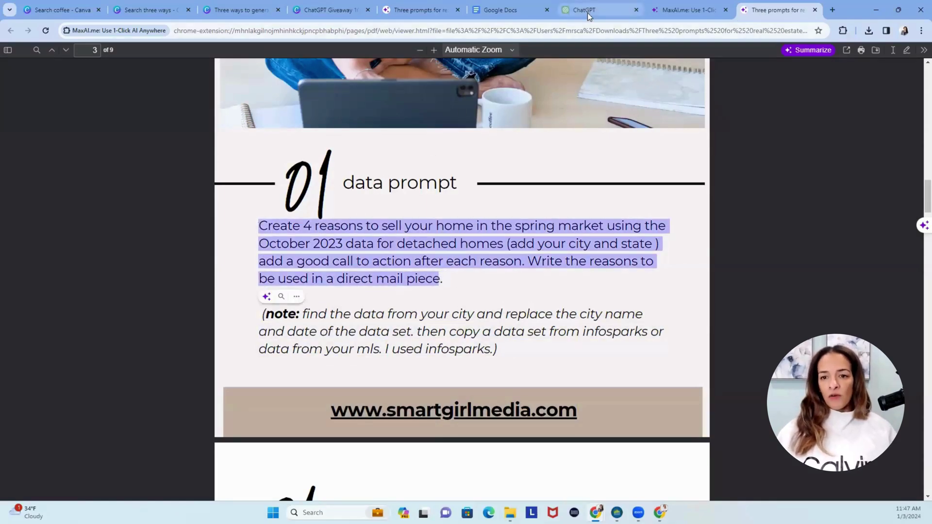
left_click(601, 10)
Start a new prompt template titled 'Data Prompt - using infosparks'
left_click(260, 201)
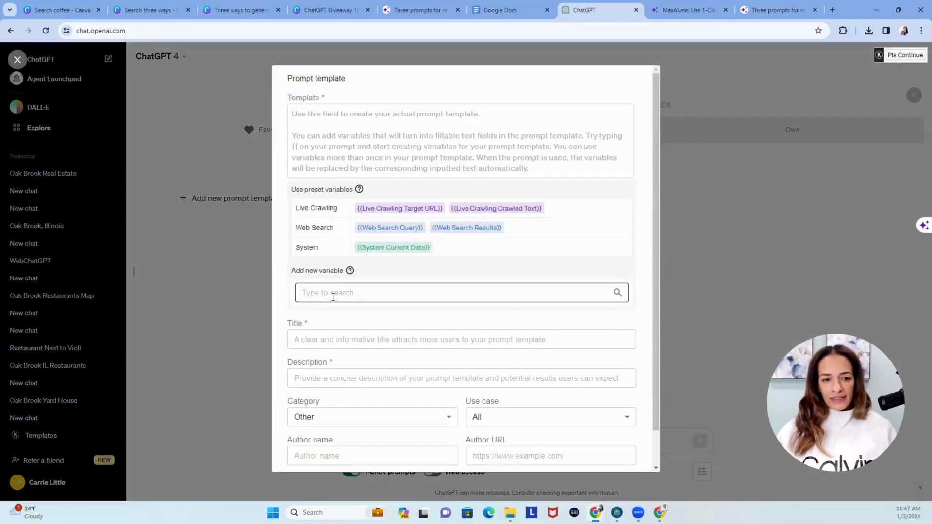
left_click(346, 340)
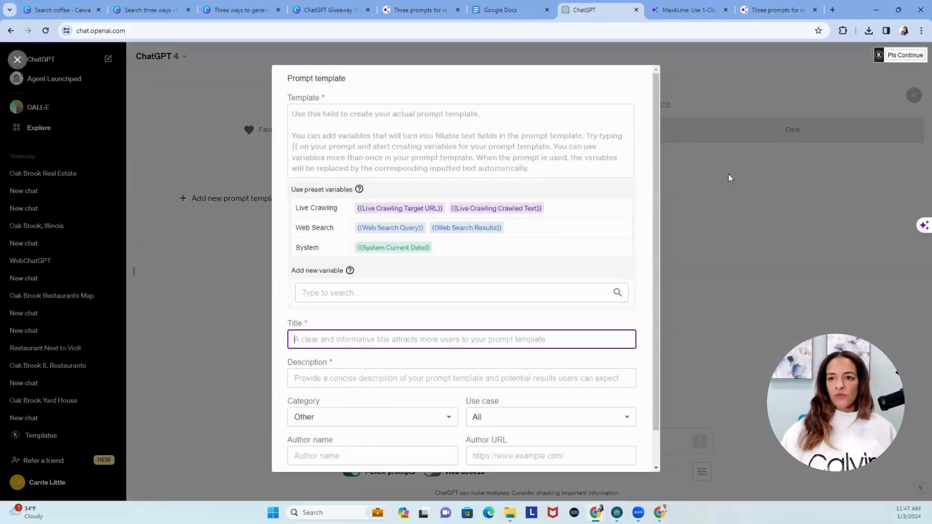
left_click(757, 9)
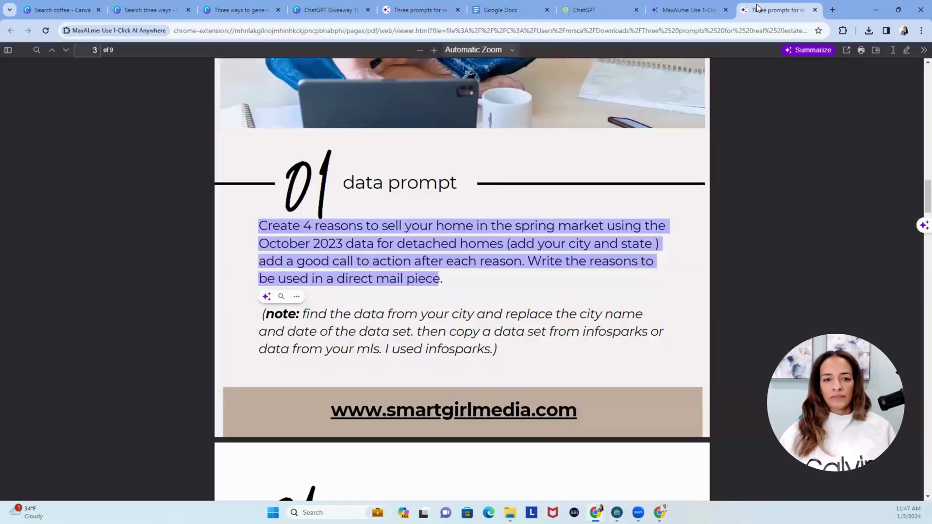
left_click(580, 13)
type("Data Prompt - using in")
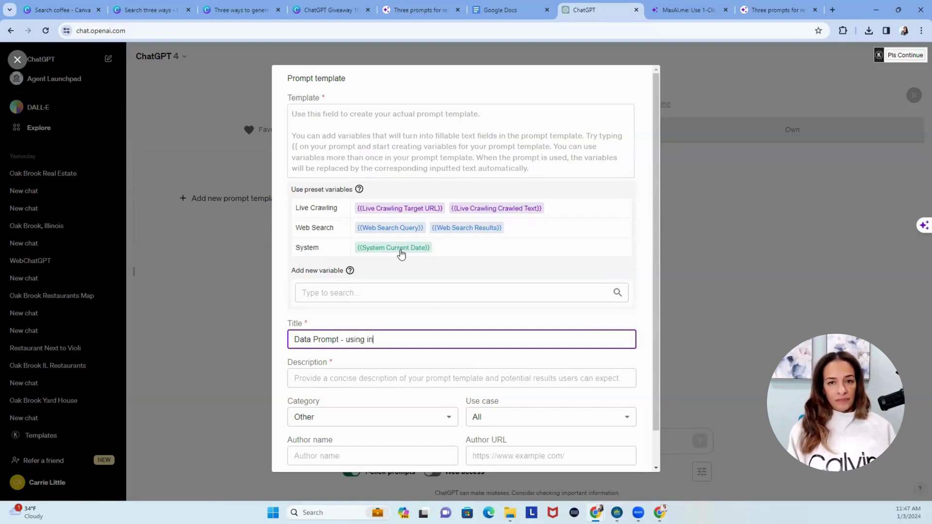
type("fosparks")
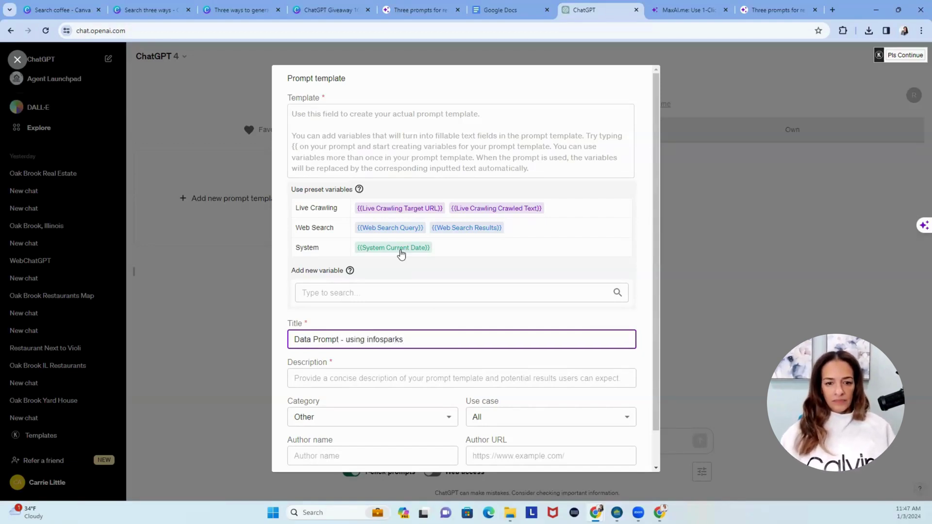
Paste the spring-market prompt as the description and enter the author's name and website
left_click(330, 378)
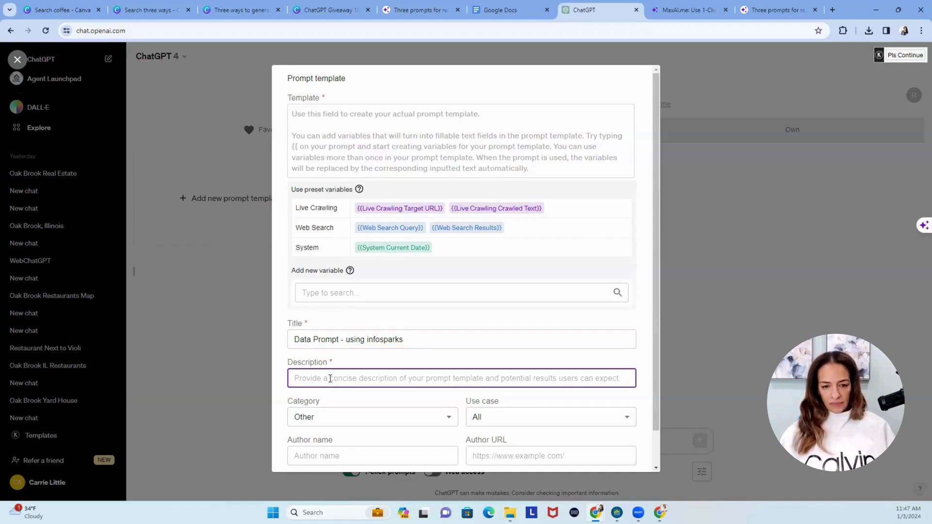
key("ctrl+v")
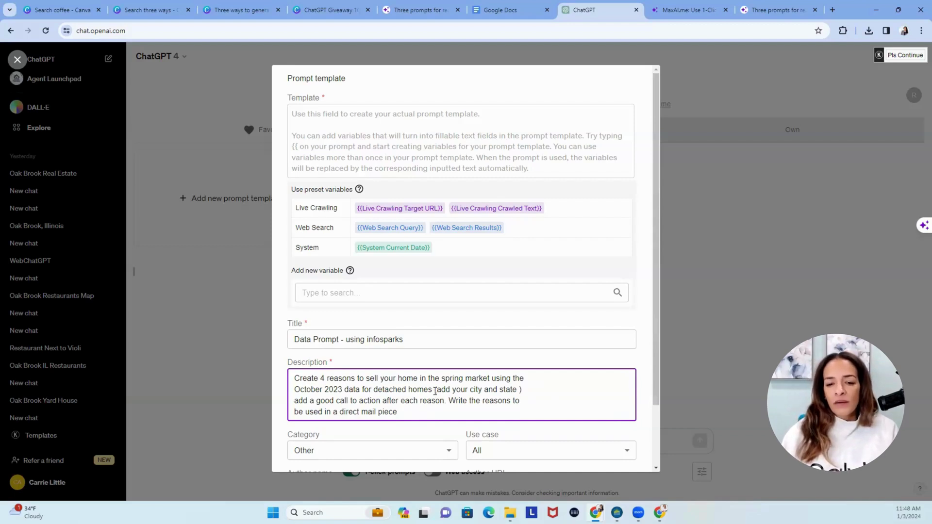
scroll(479, 387, "down", 2)
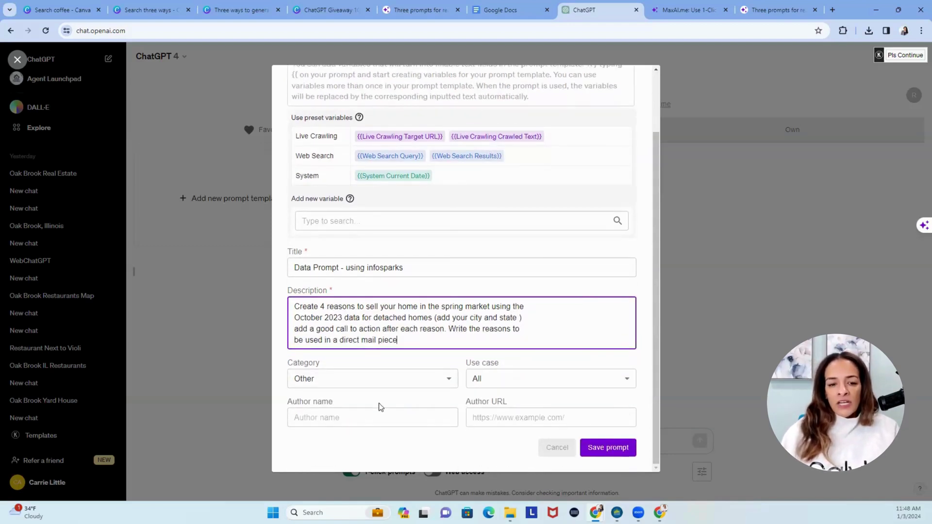
left_click(356, 413)
type("Carrie J. Little")
left_click(501, 419)
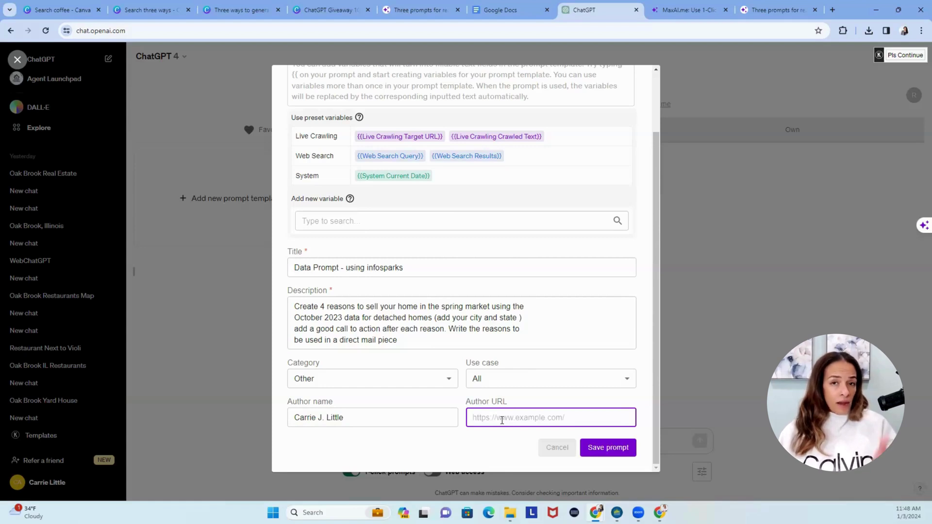
type("ww.")
type("w.smart")
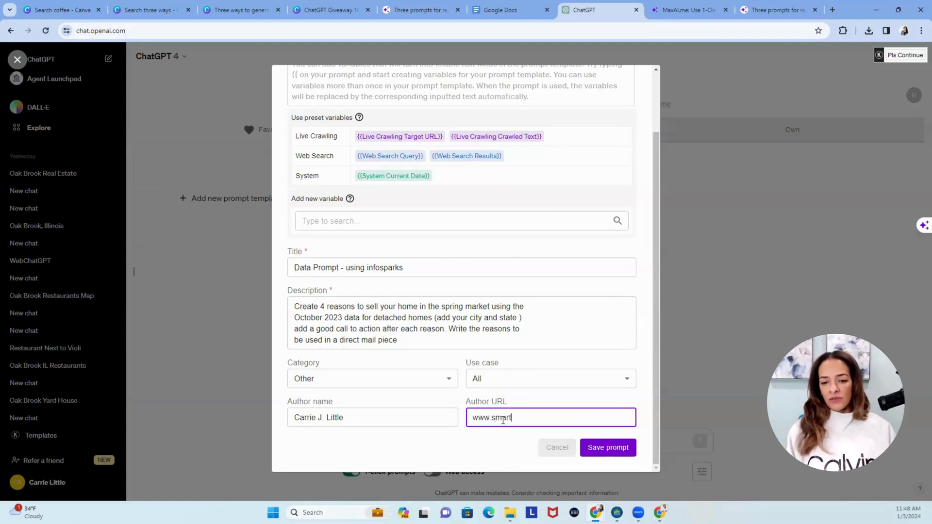
type("girlmedia.com")
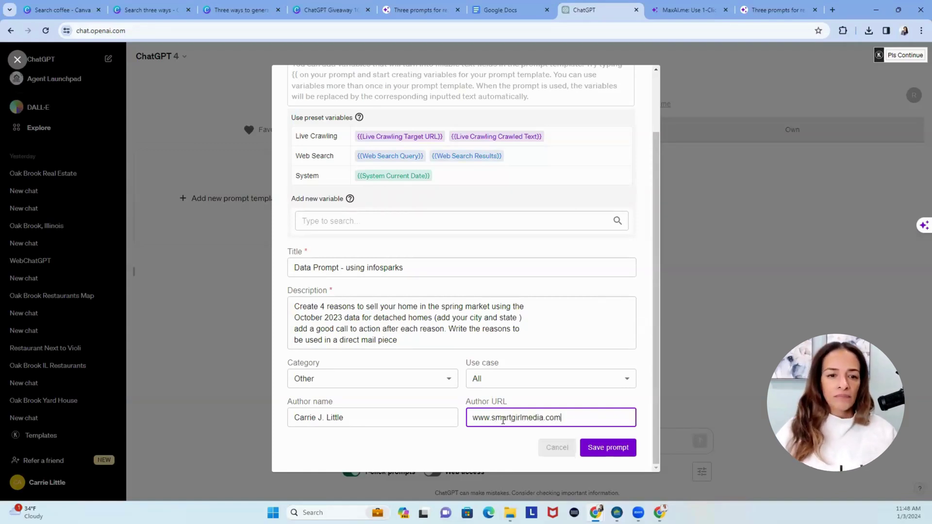
left_click(327, 217)
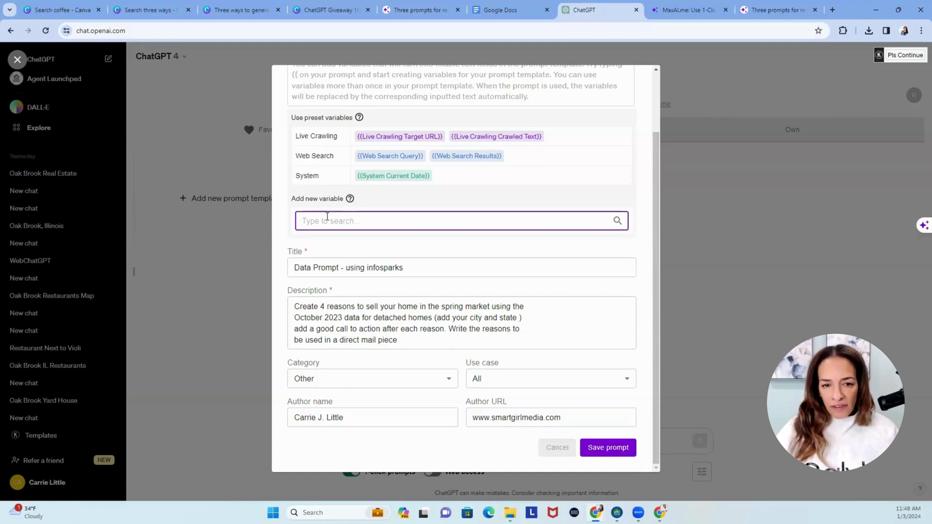
Add a variable named 'Data prompt with infosparks' and try saving the template
type("Data")
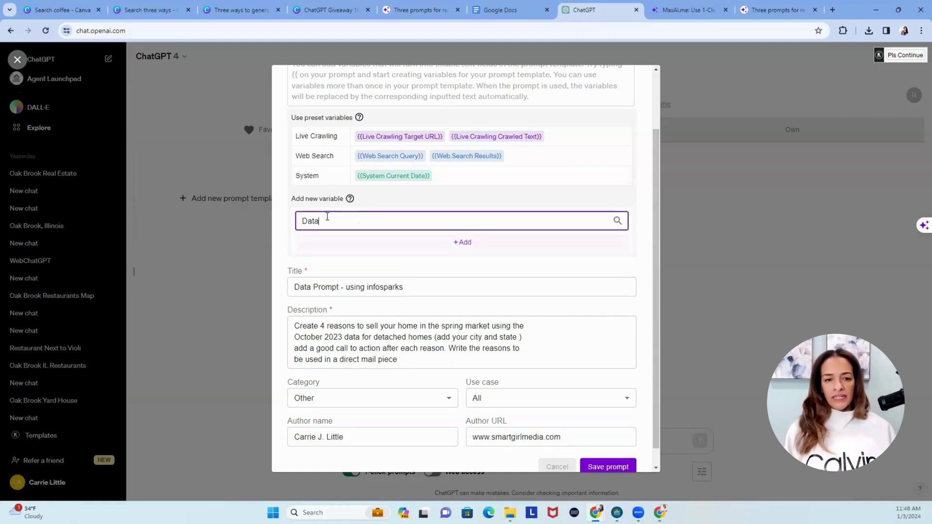
type(" prompt with ")
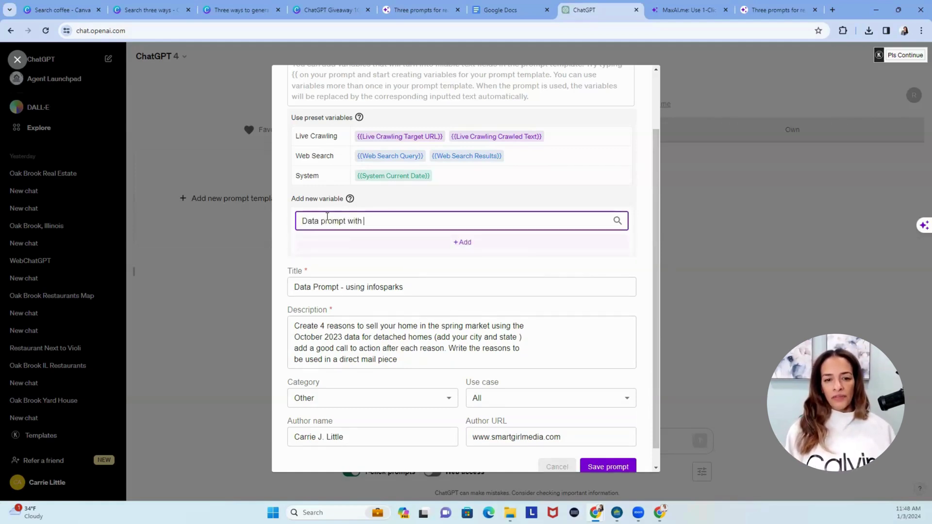
type("infosparks")
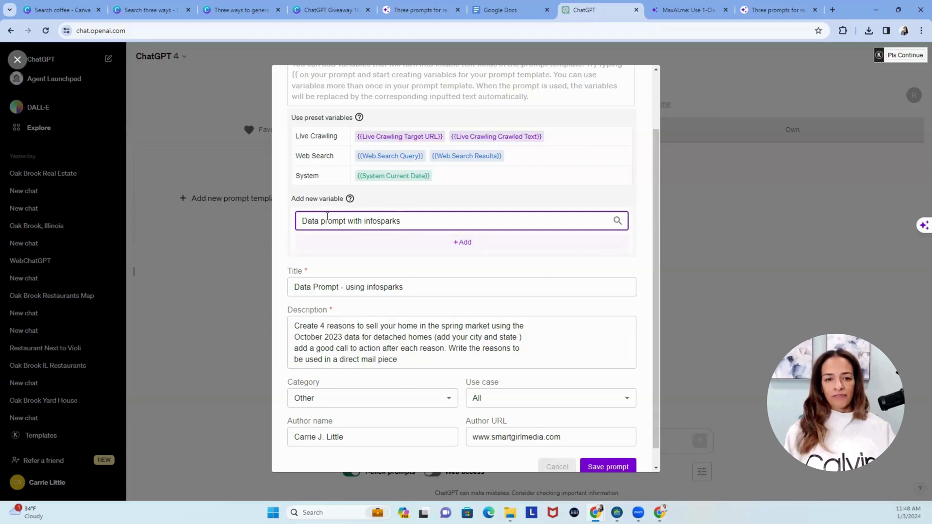
scroll(547, 221, "up", 2)
scroll(576, 262, "down", 2)
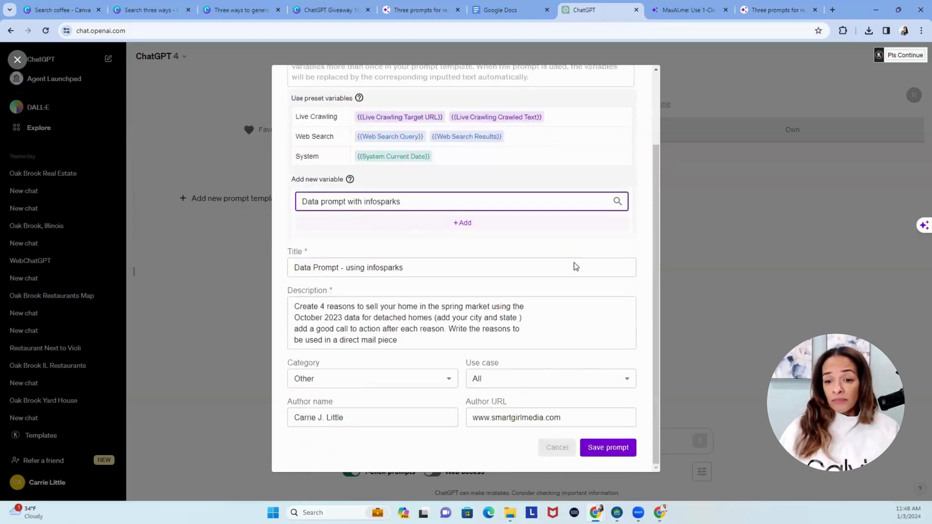
left_click(598, 455)
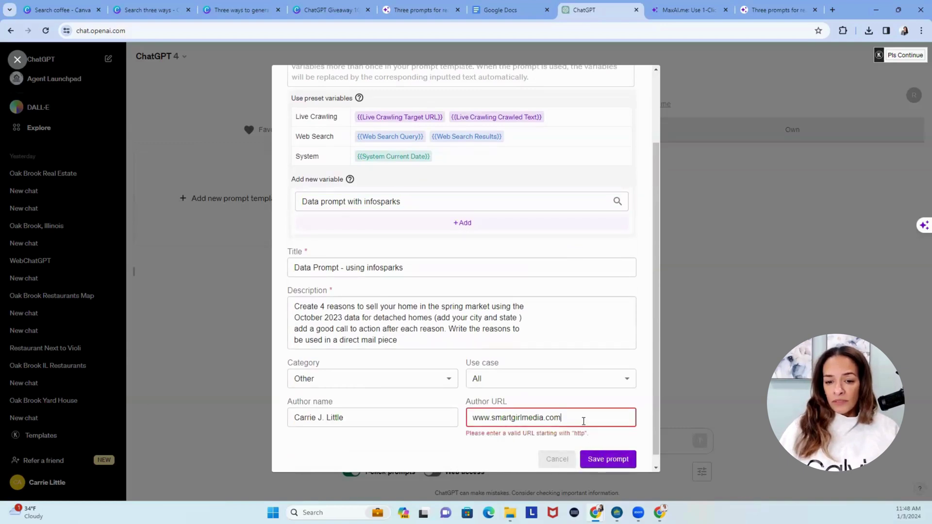
left_click(474, 416)
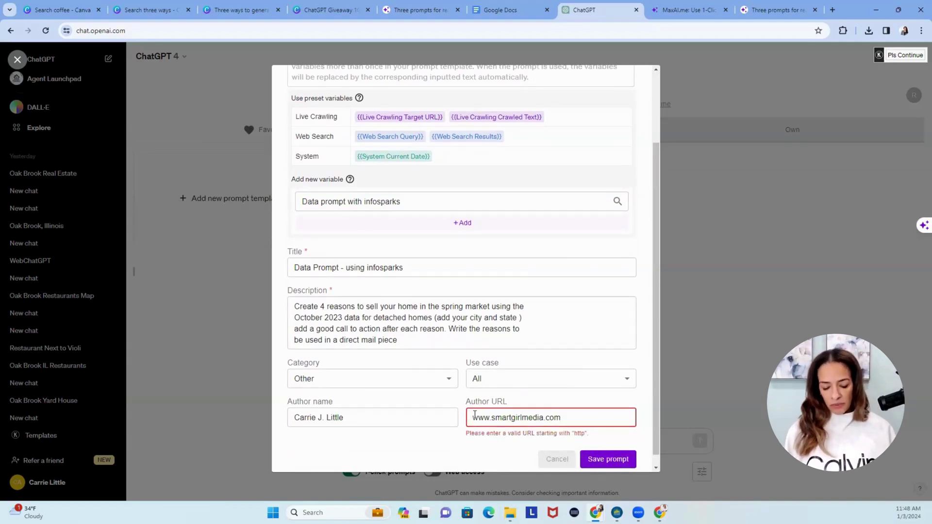
type("ht")
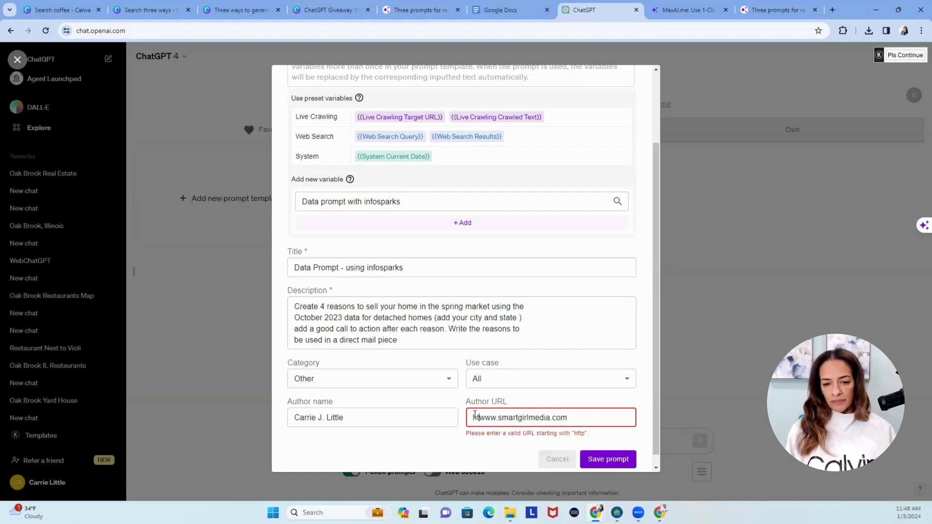
type("tp://")
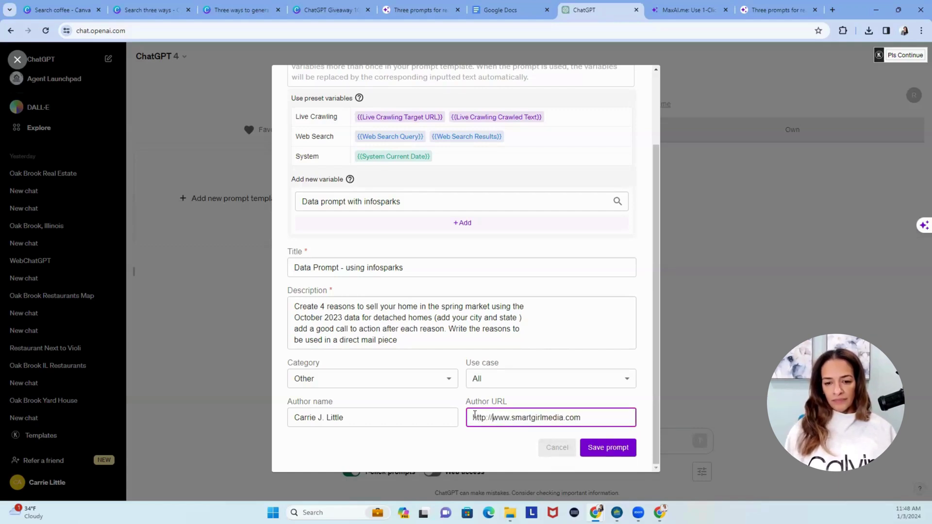
left_click(607, 447)
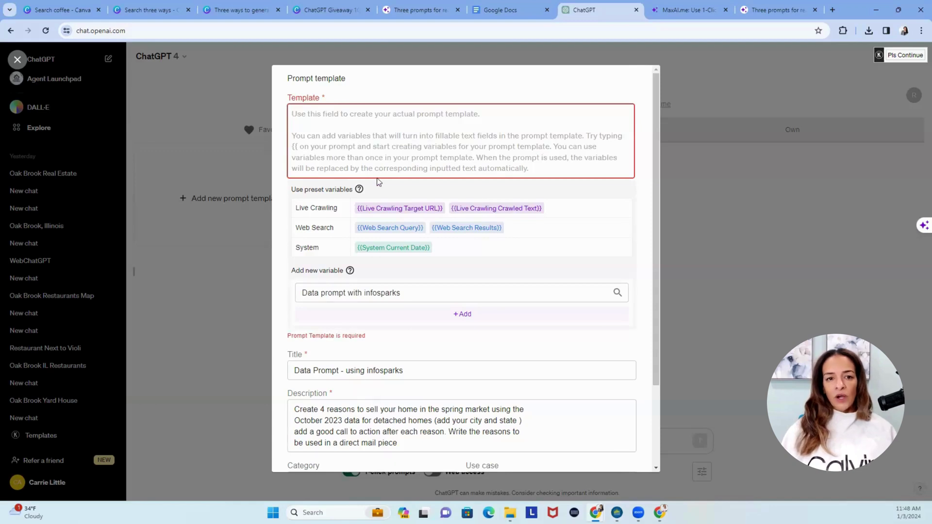
Enter the template text 'Data Prompt using MLS data ie: Infosparks' and save the prompt
left_click(353, 120)
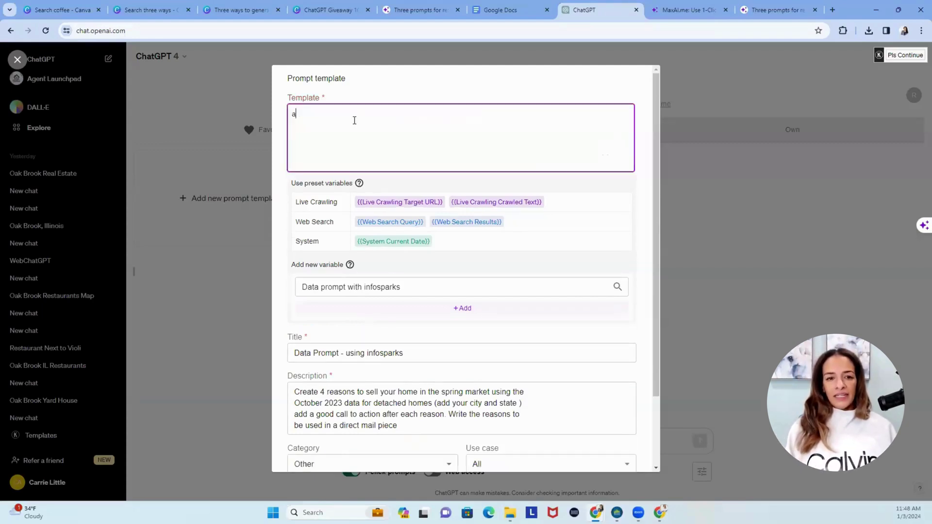
type("D")
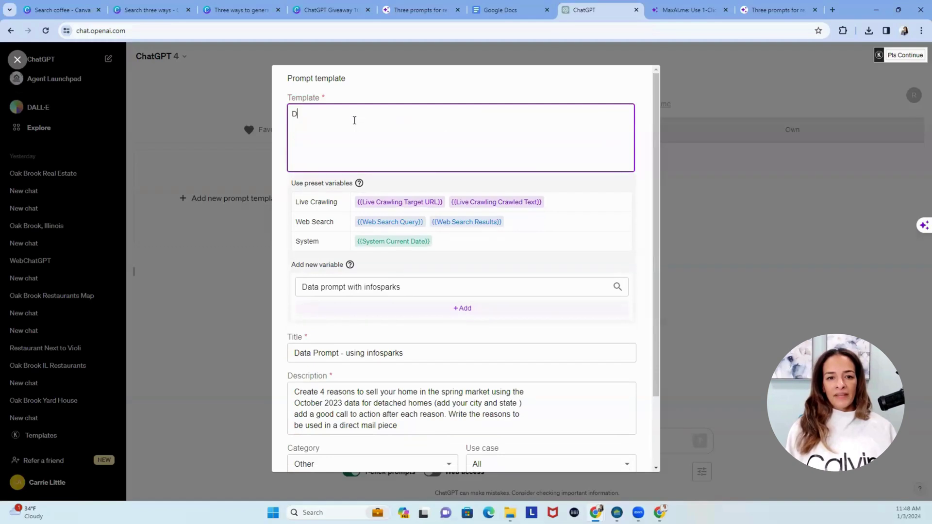
type("ata Pro")
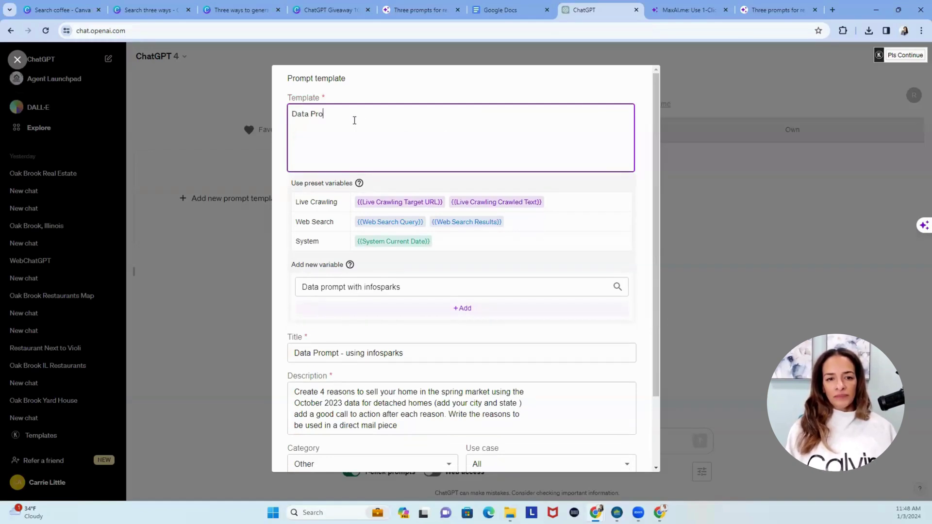
type("mpt using ")
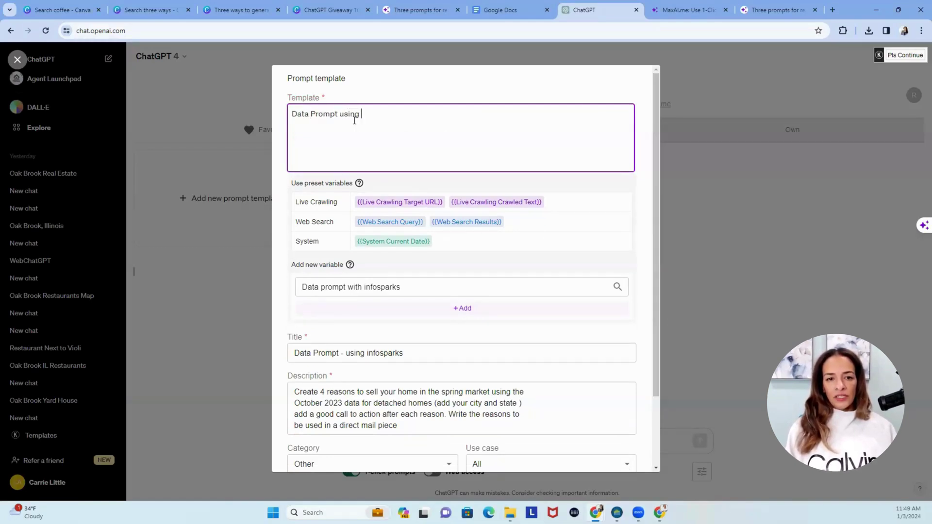
type("MLS data")
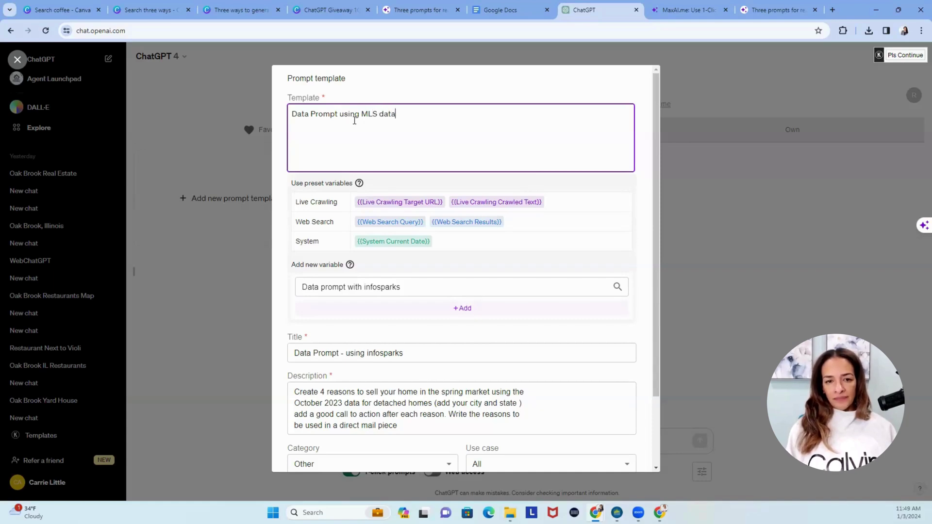
type(" ie: ")
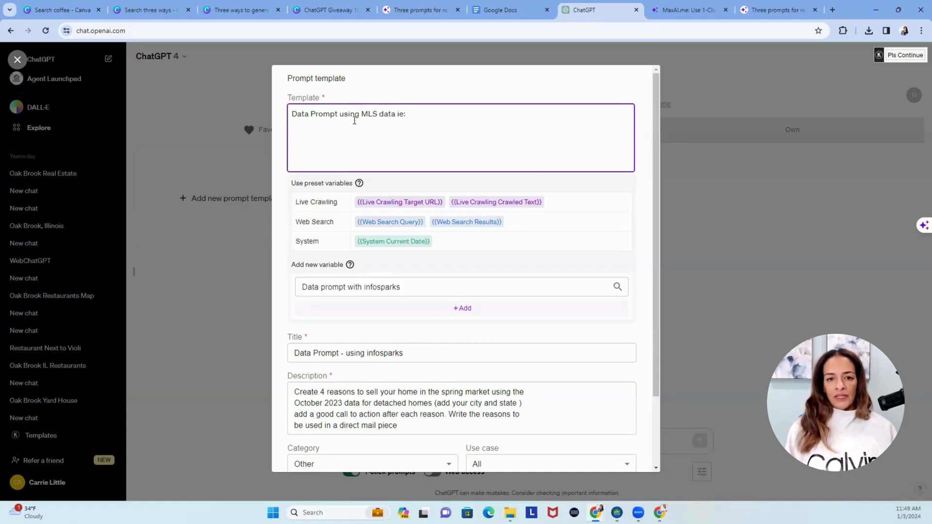
type("Inf")
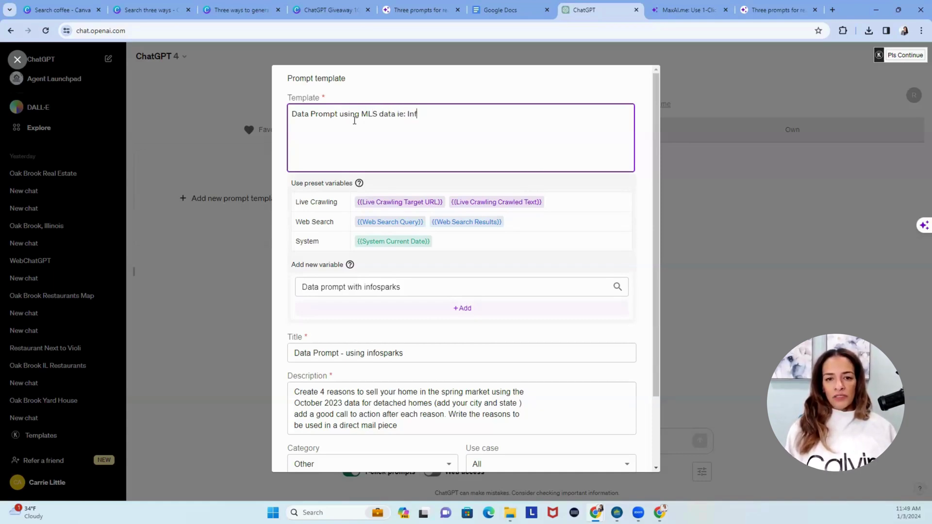
type("osparks")
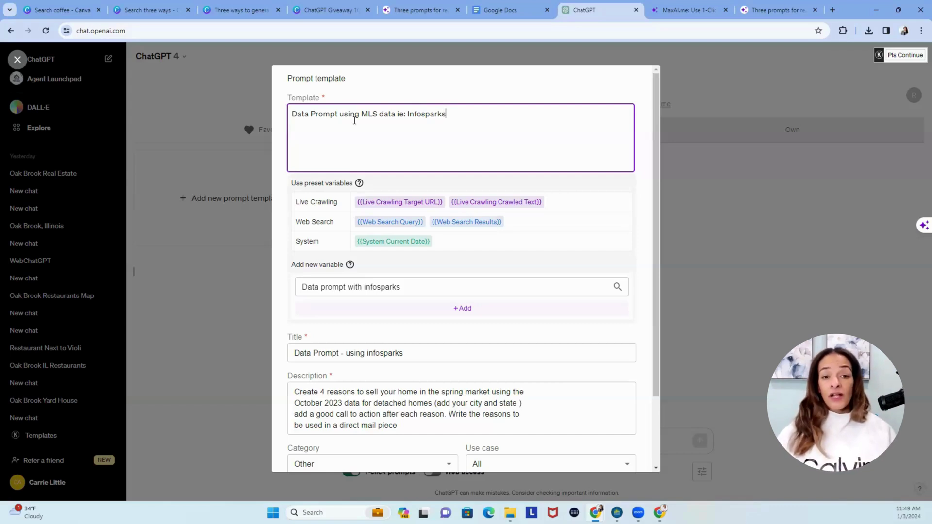
scroll(470, 334, "down", 3)
left_click(604, 446)
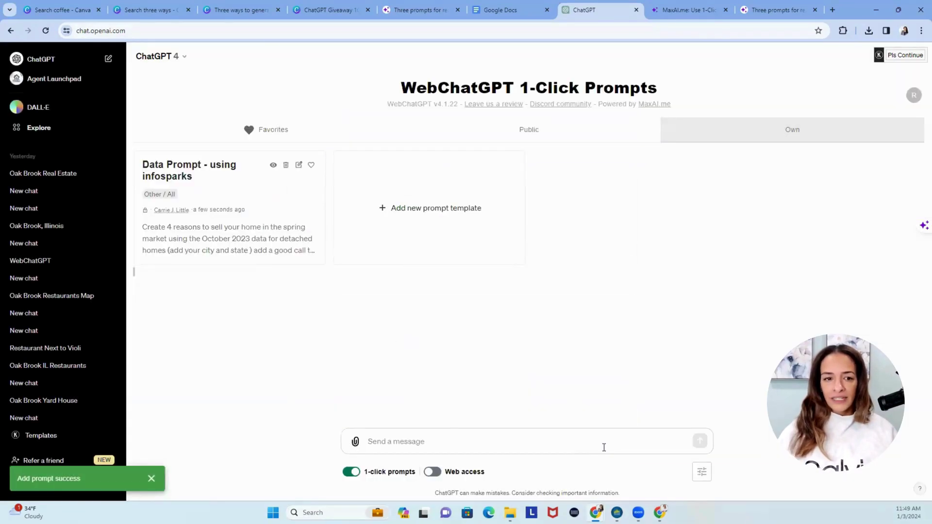